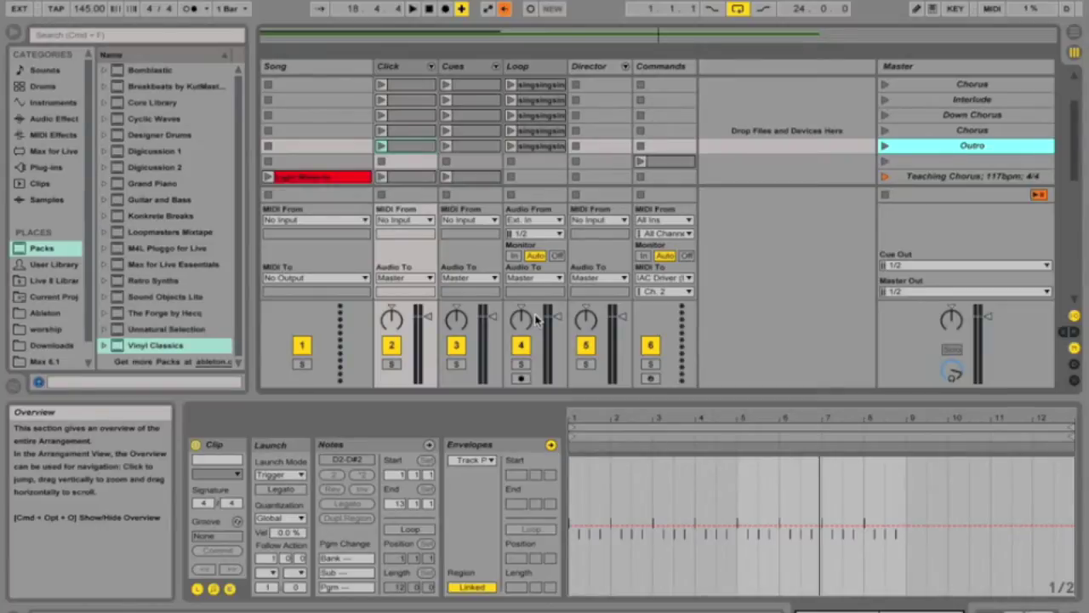
# Show the Click track's devices: the Drum Rack and Follow 3.0.7 set to Next
pyautogui.click(391, 68)
pyautogui.doubleClick(394, 71)
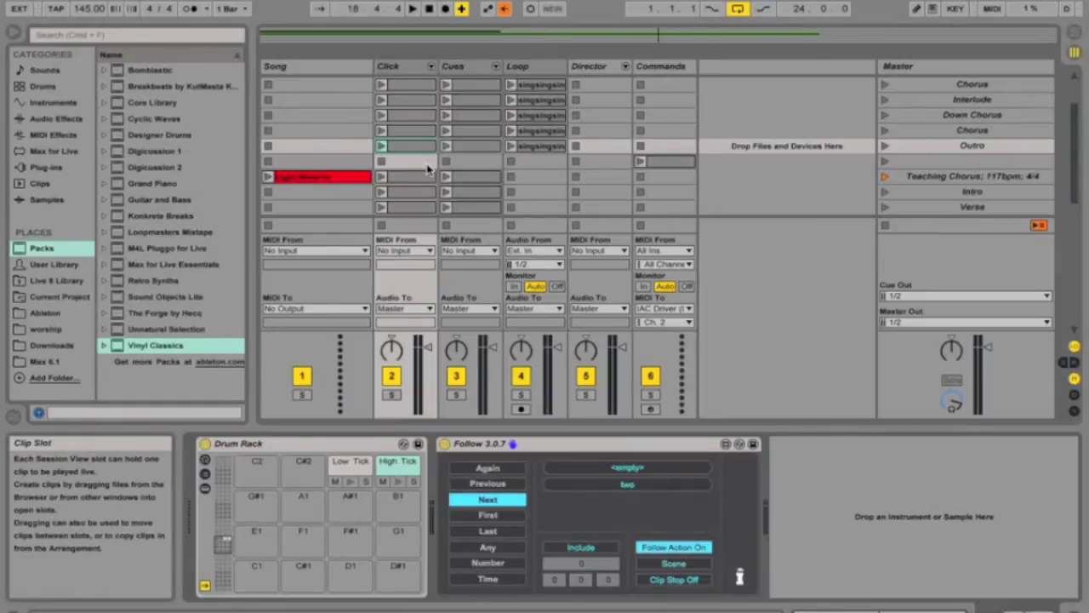
pyautogui.scroll(5, 425, 136)
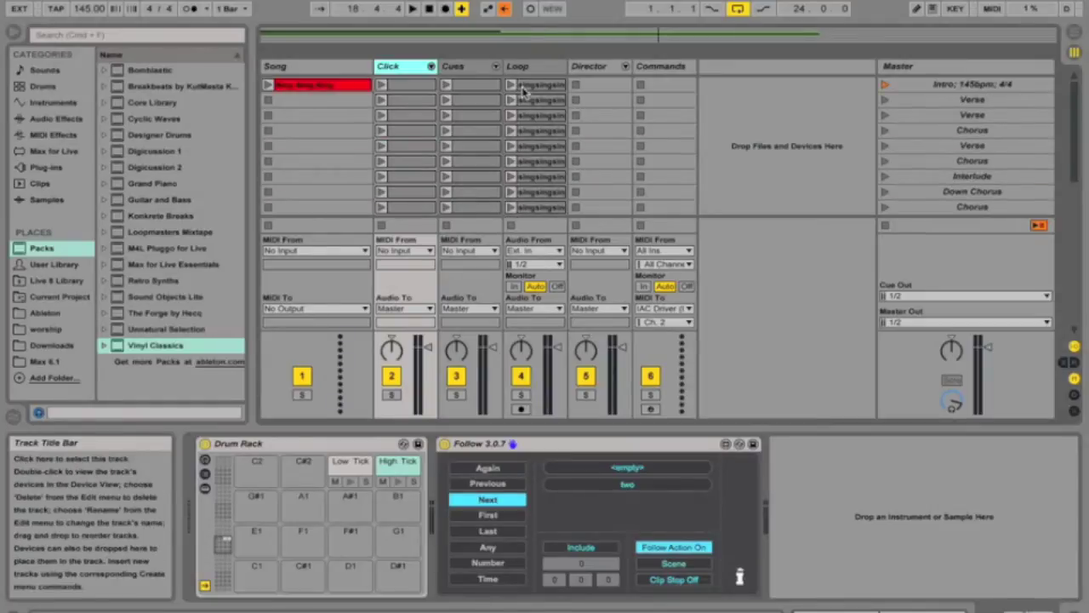
pyautogui.click(418, 89)
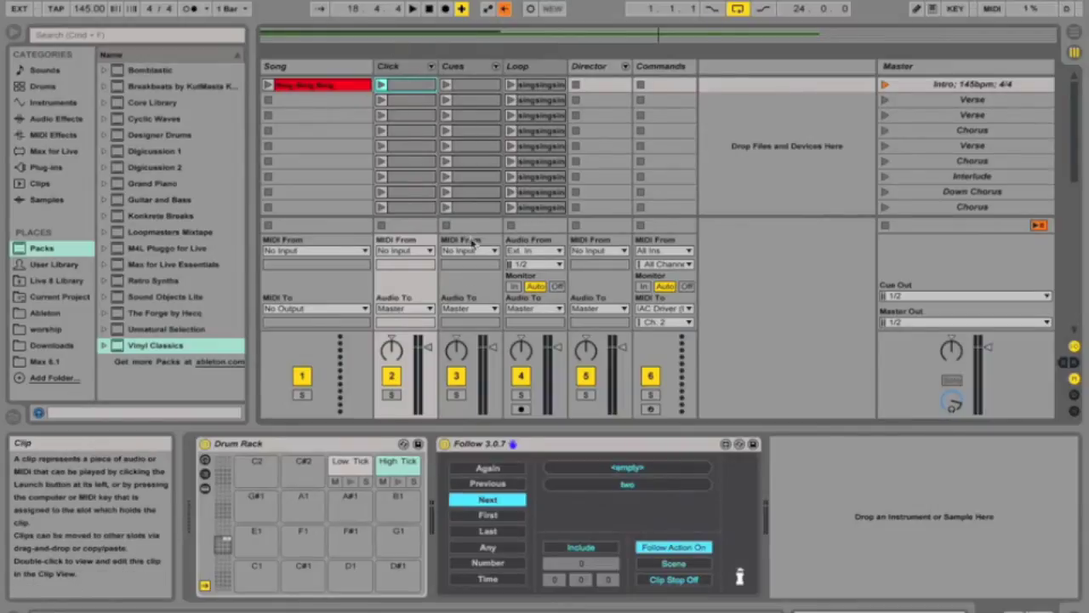
pyautogui.click(405, 88)
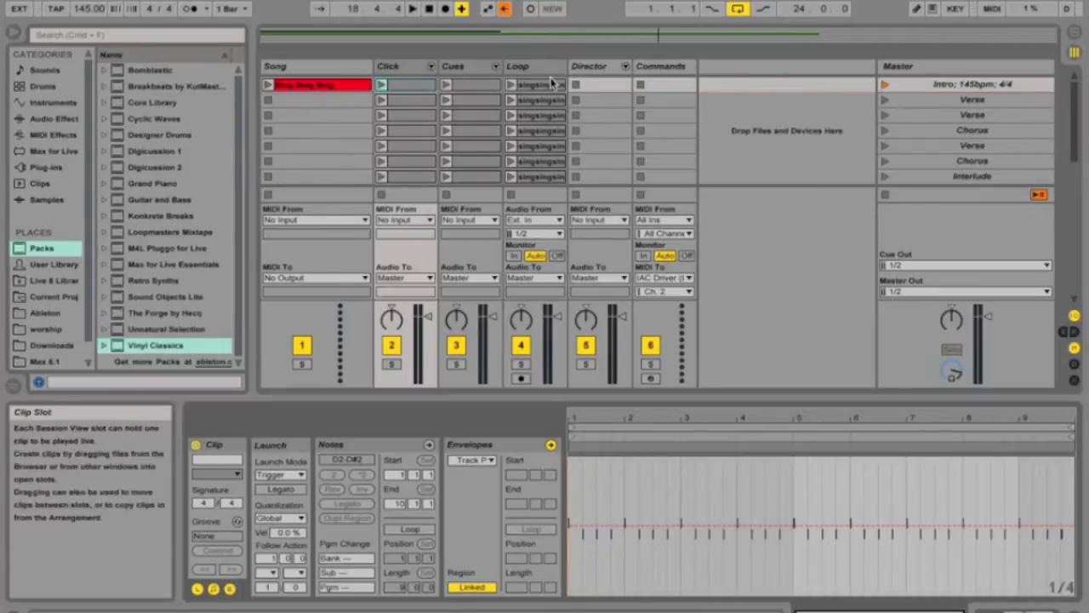
pyautogui.doubleClick(431, 68)
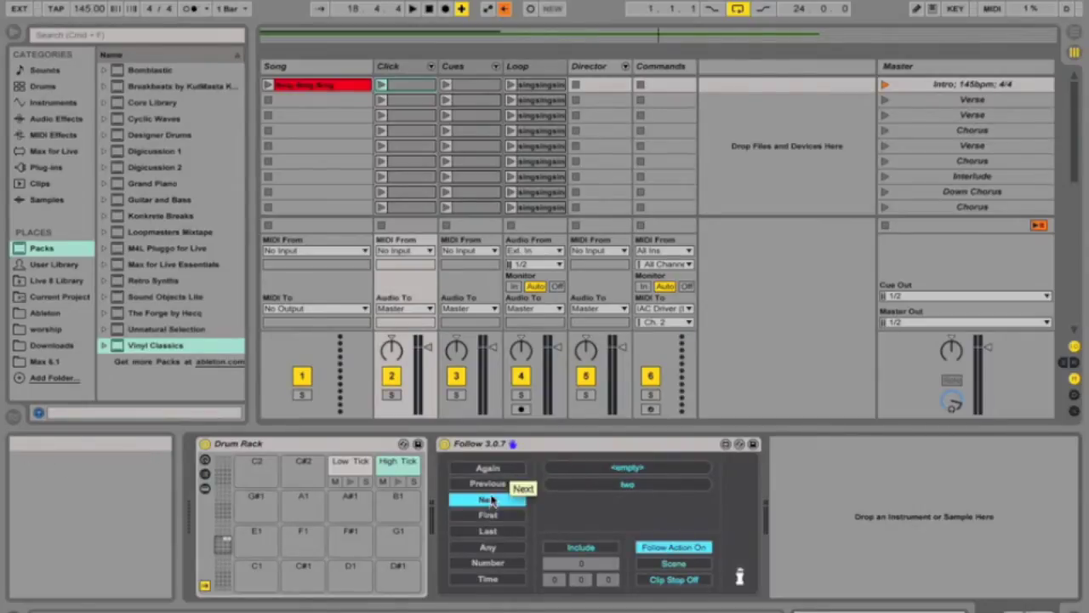
pyautogui.click(505, 484)
pyautogui.click(504, 469)
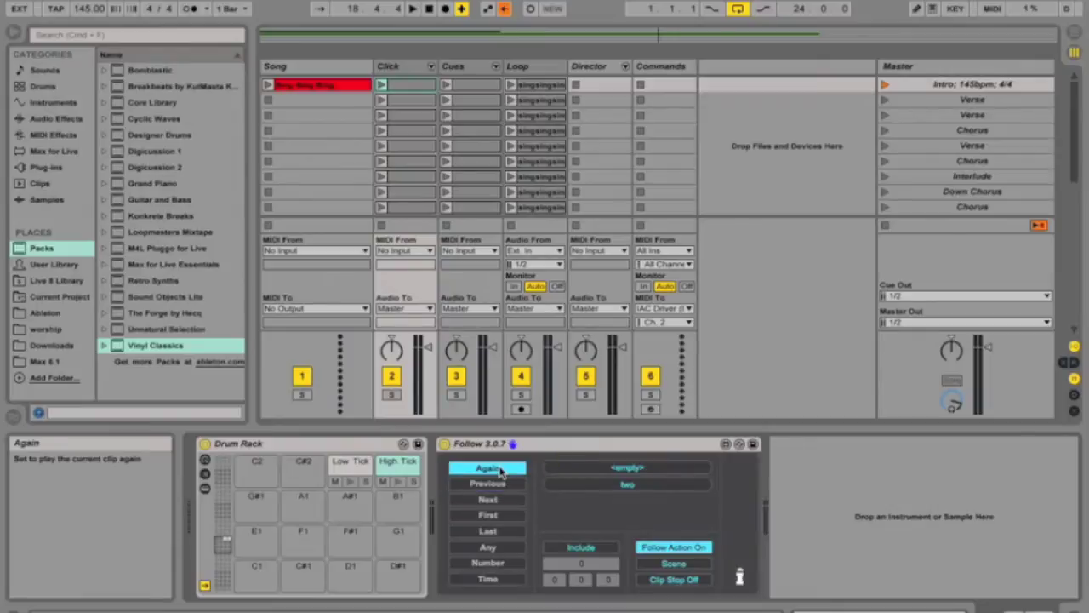
pyautogui.click(498, 531)
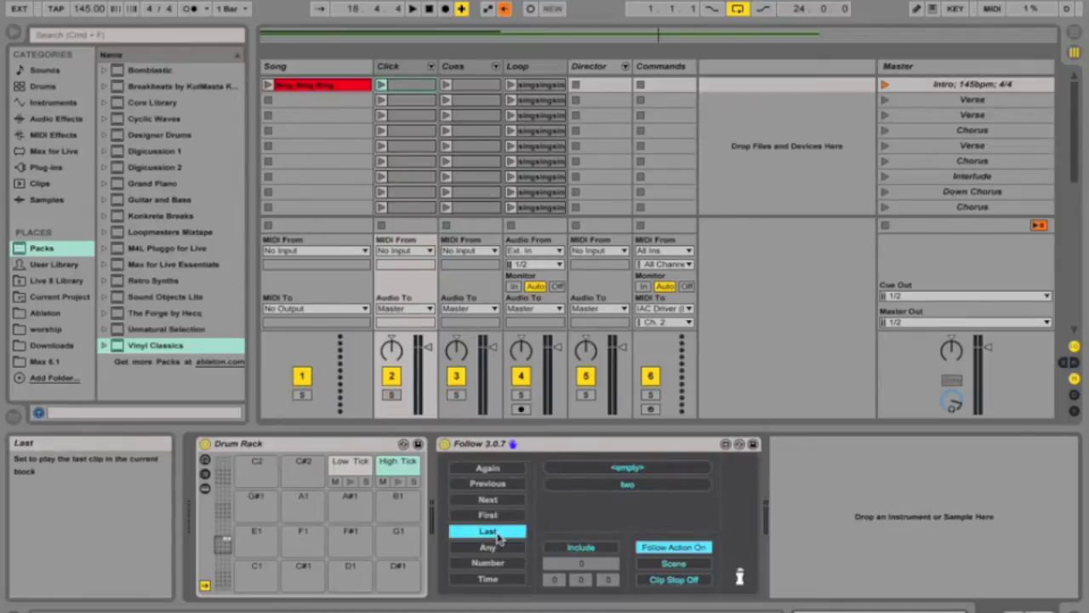
pyautogui.click(497, 502)
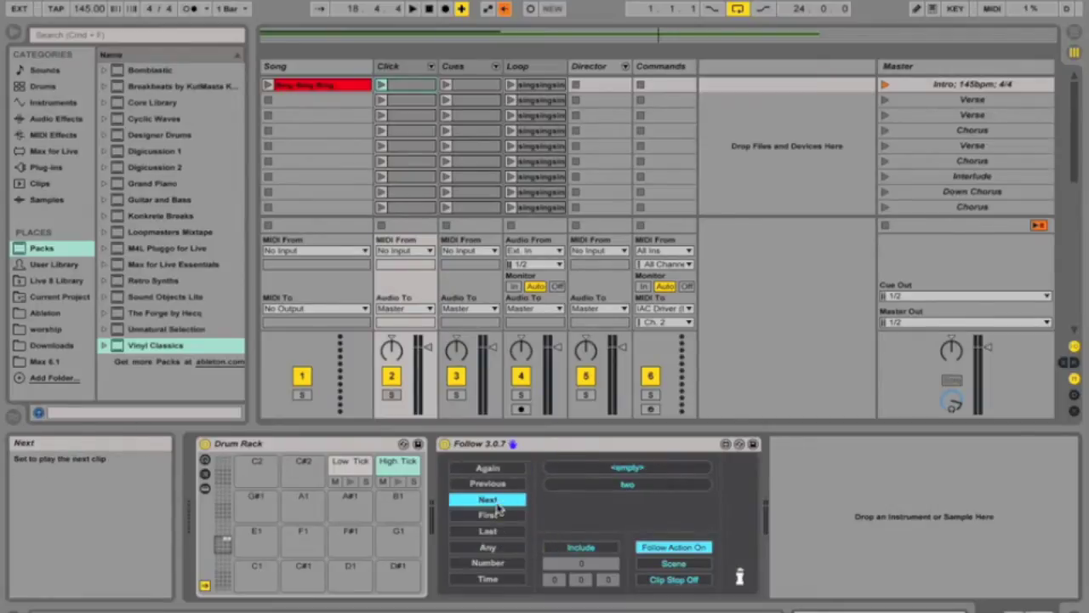
# Inspect the Song, Director and Commands devices, then select the Intro scene (145bpm, 4/4)
pyautogui.click(324, 68)
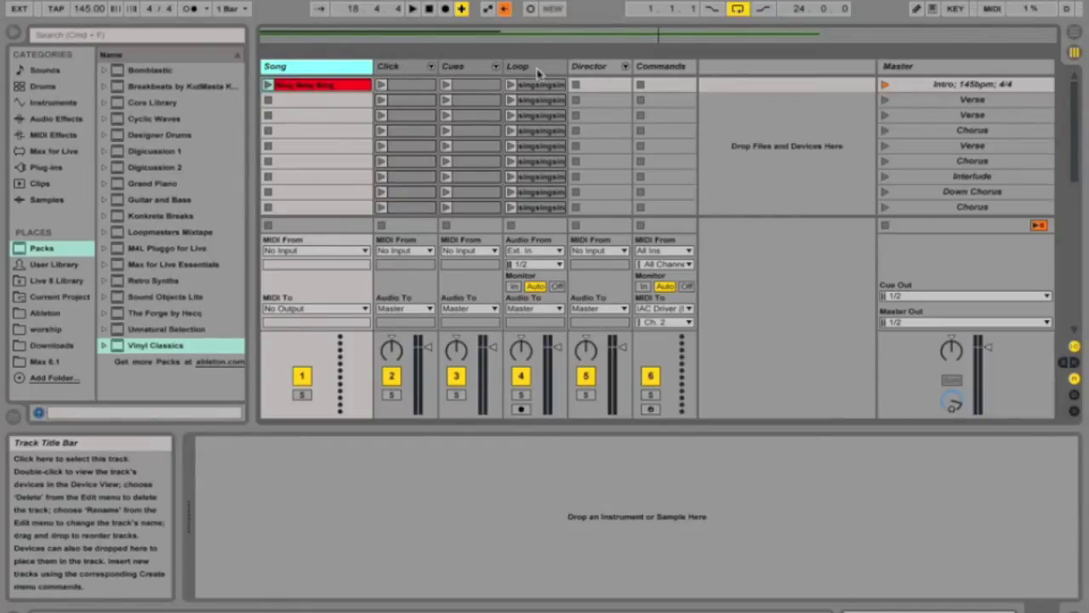
pyautogui.click(596, 67)
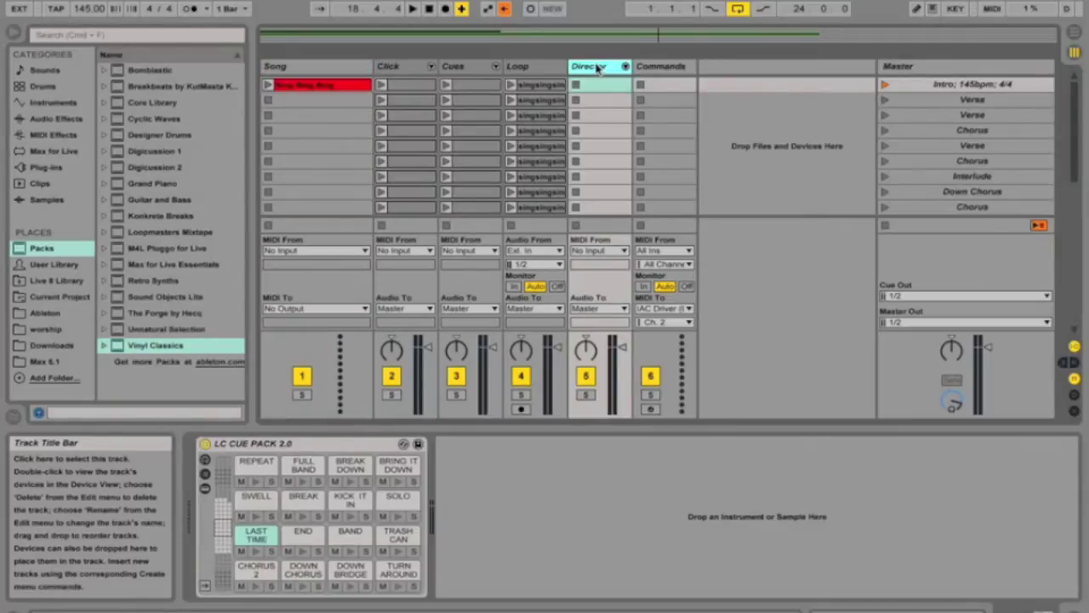
pyautogui.click(655, 68)
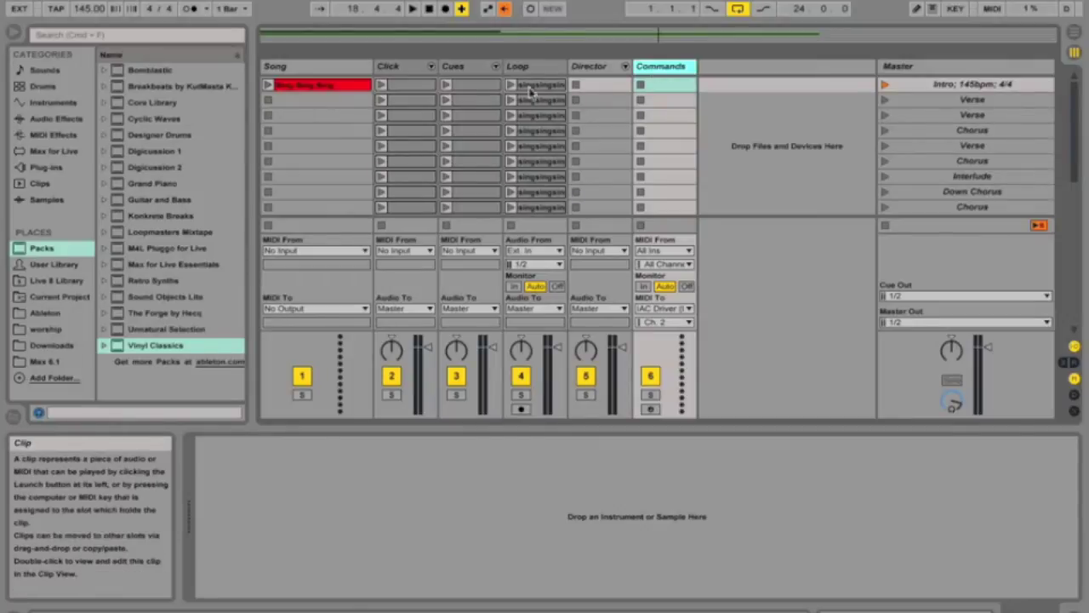
pyautogui.click(947, 88)
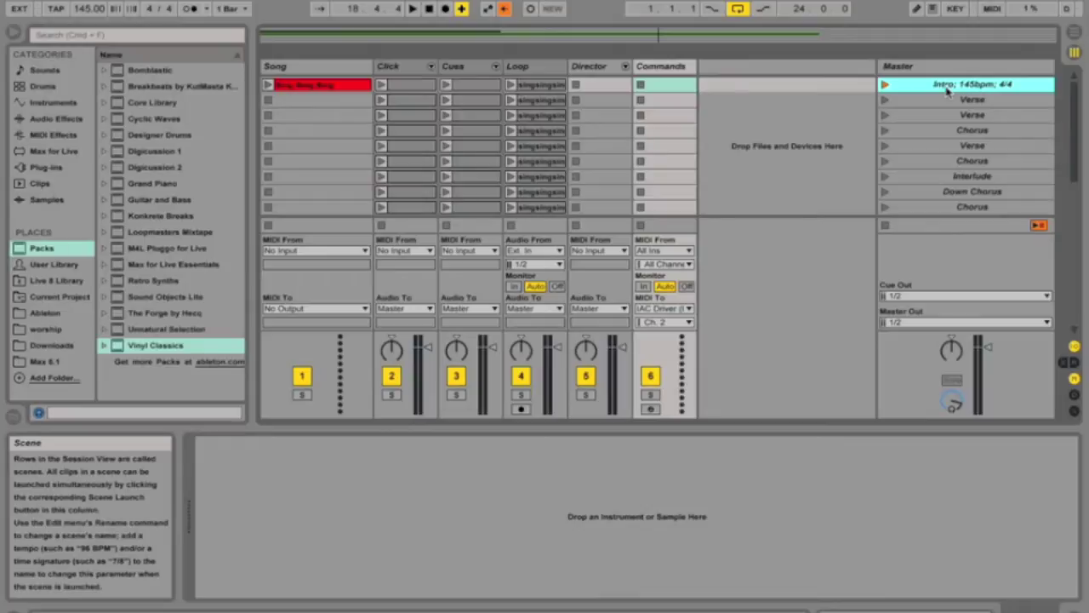
# Launch the Intro scene, check the Click clip and Follow as it advances to Verse, then stop
pyautogui.press('Return')
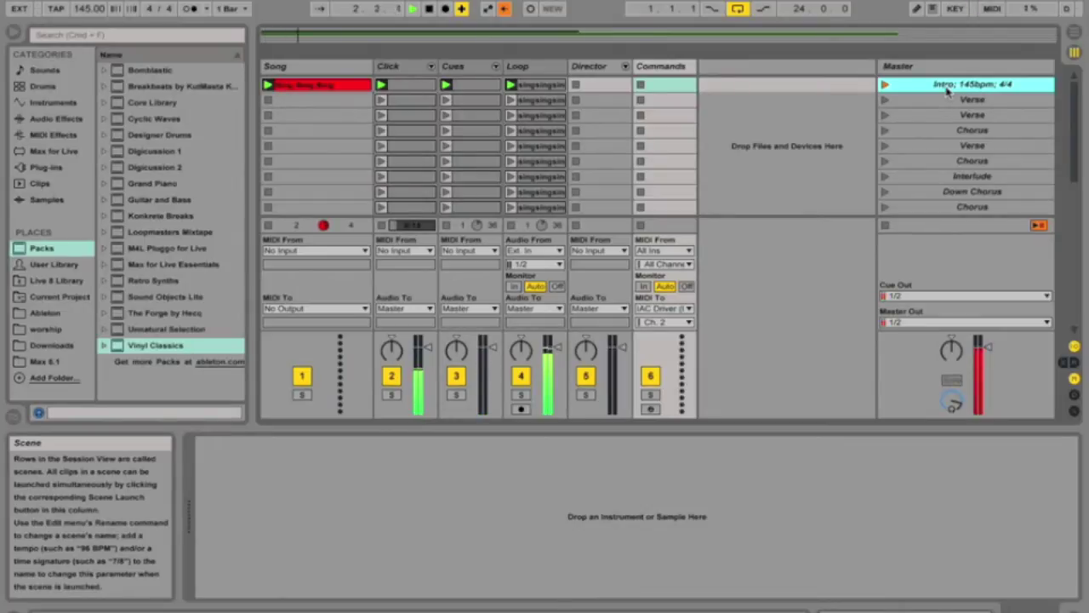
pyautogui.click(400, 87)
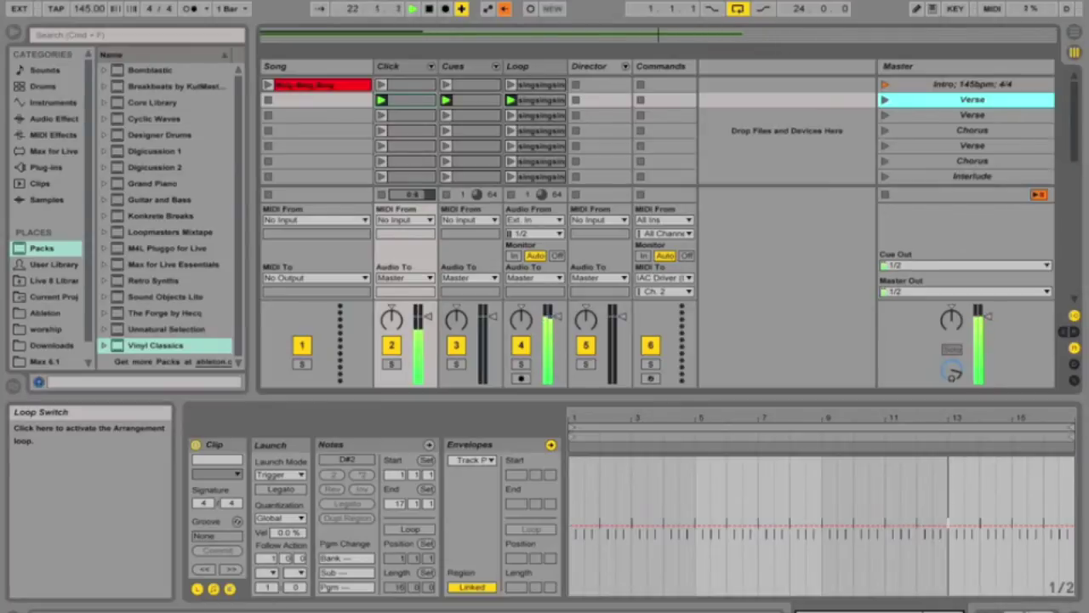
pyautogui.click(403, 67)
pyautogui.doubleClick(404, 68)
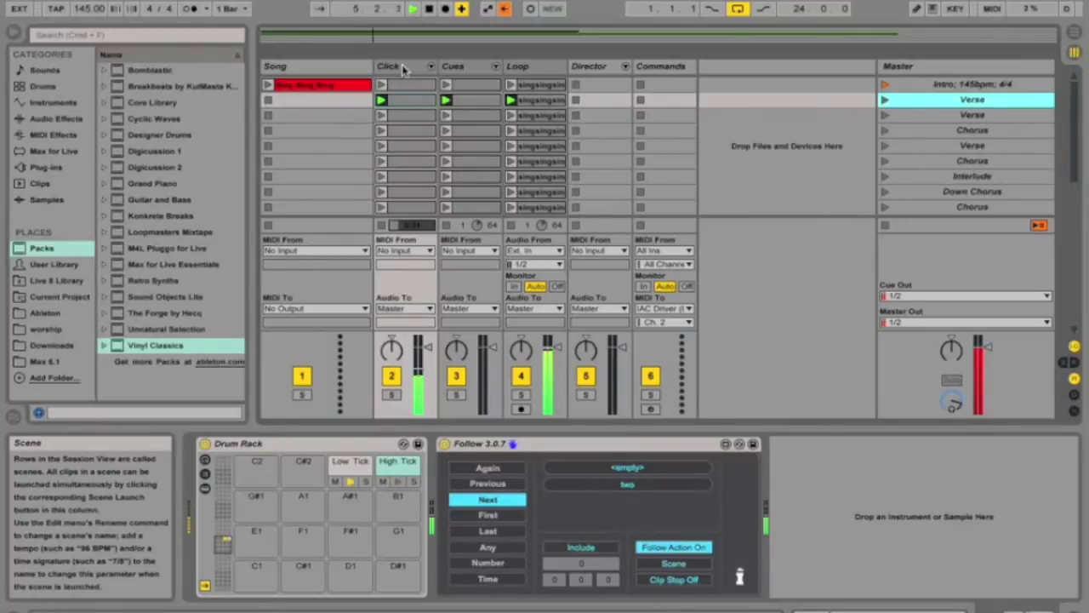
pyautogui.press('space')
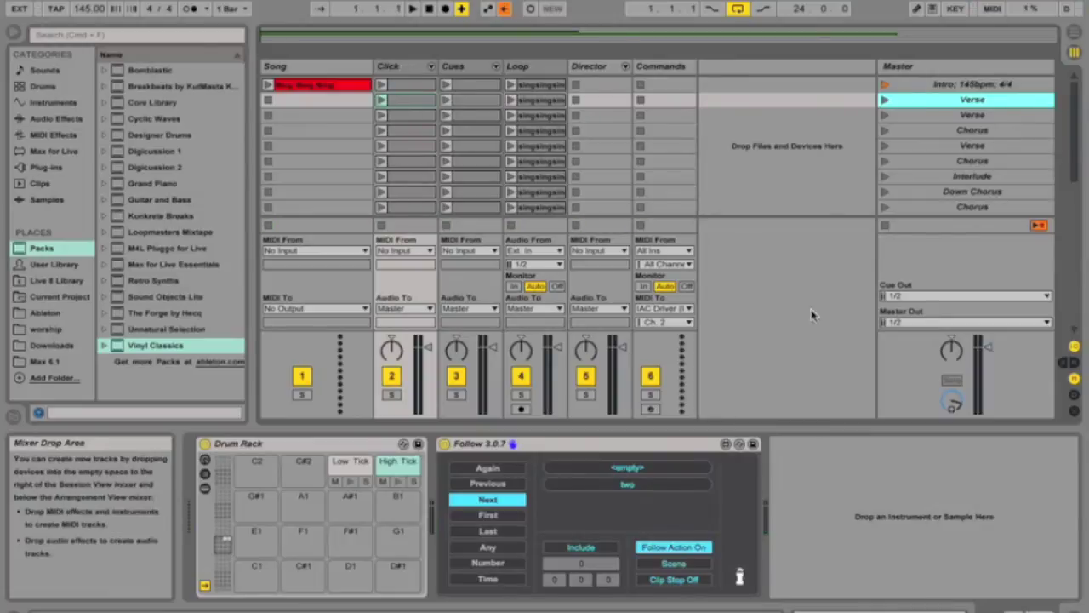
# Scroll down the scene list and select the Outro scene
pyautogui.scroll(-3, 804, 170)
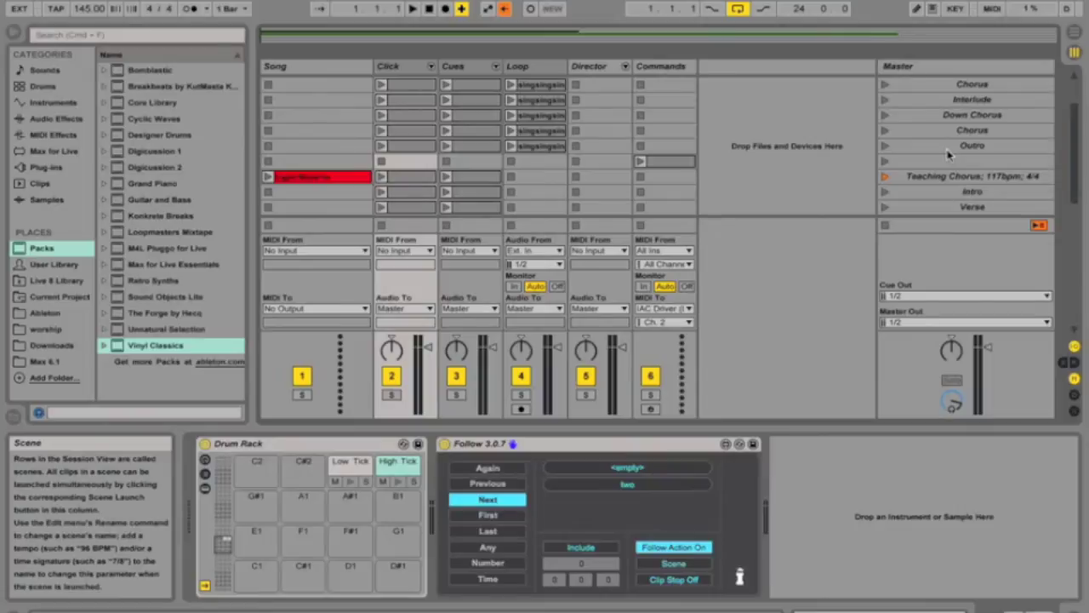
pyautogui.click(948, 150)
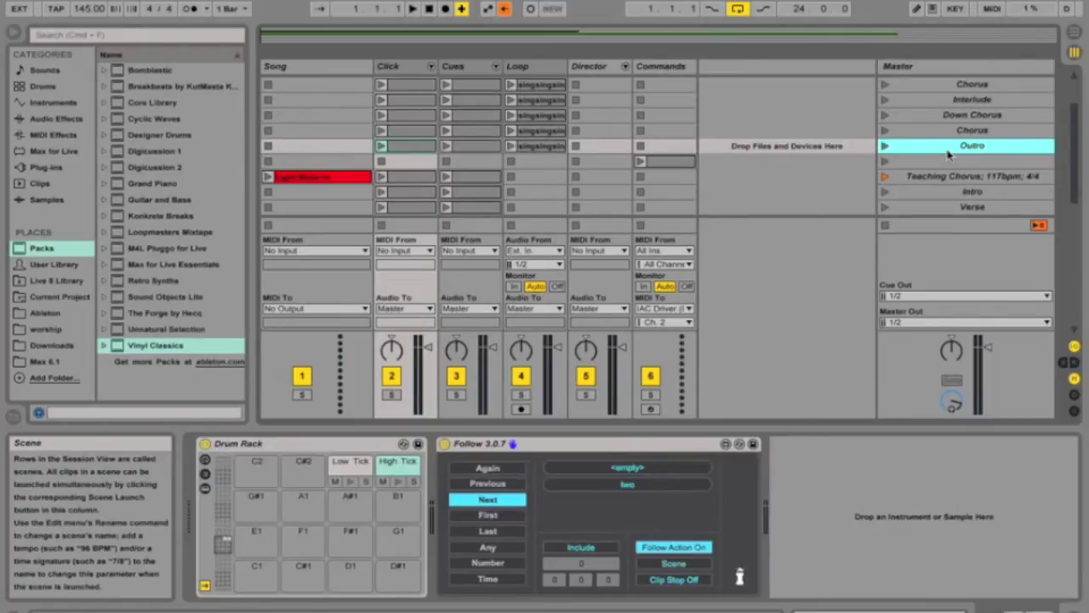
pyautogui.scroll(-3, 948, 154)
pyautogui.scroll(3, 948, 153)
# Insert an empty MIDI clip in the Commands slot below Outro, then launch the Outro scene
pyautogui.click(662, 162)
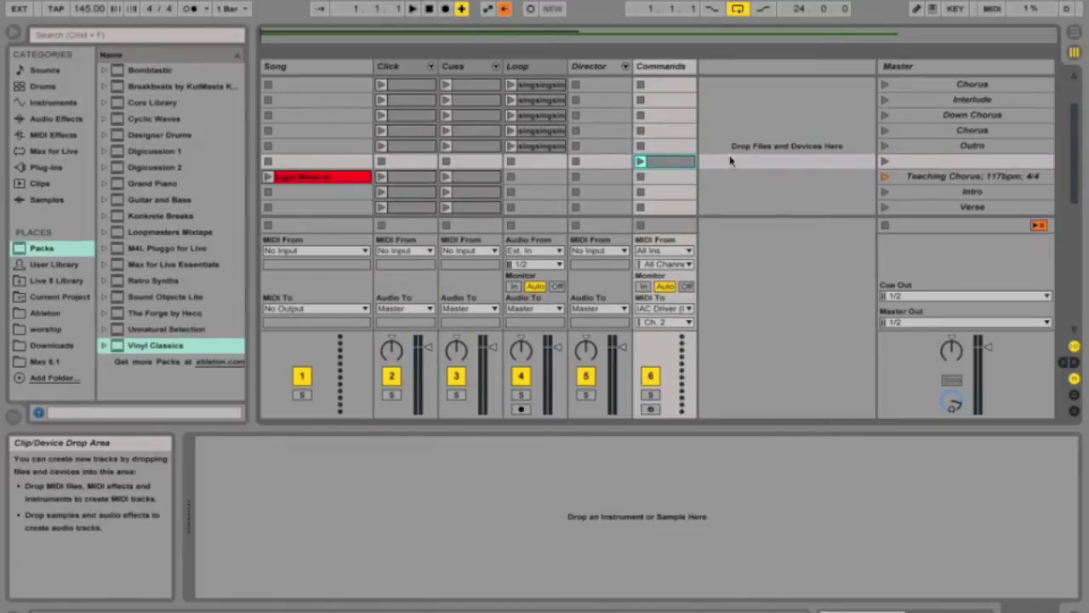
pyautogui.doubleClick(662, 167)
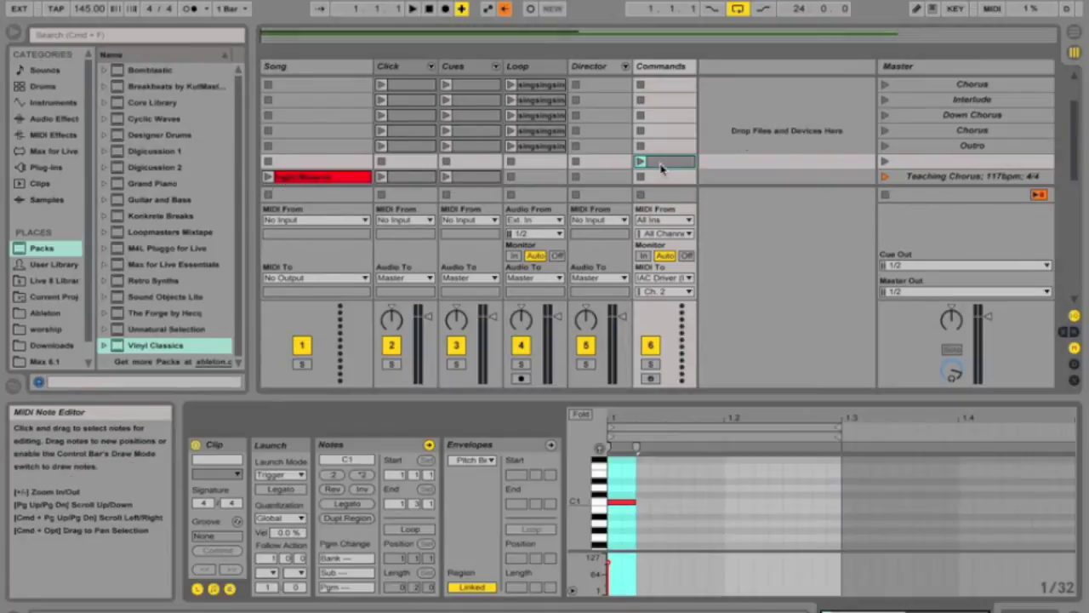
pyautogui.click(945, 148)
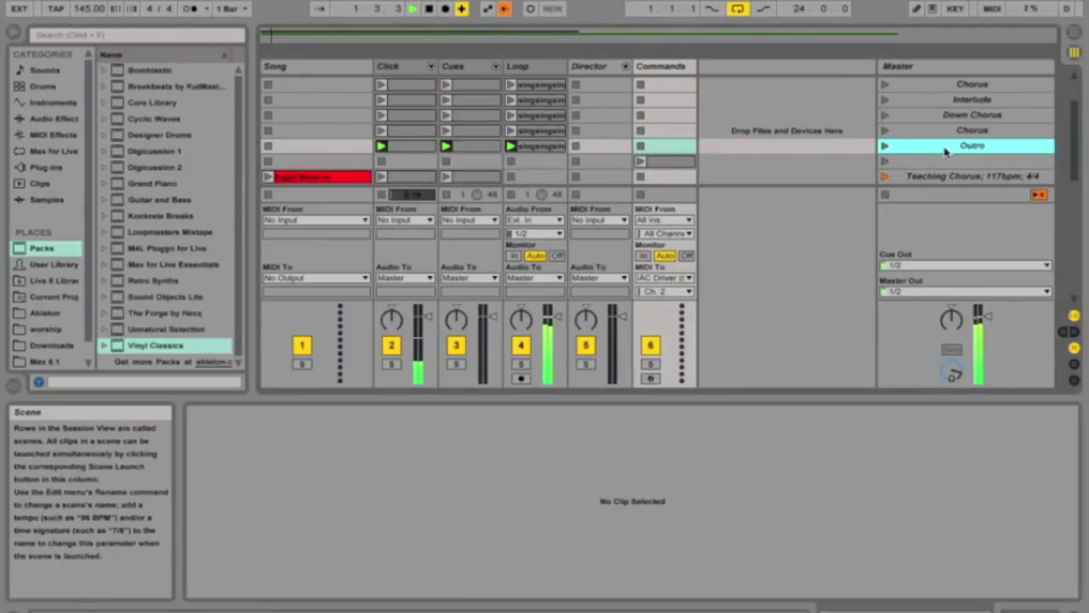
# Inspect the playing Outro Click clip, launch Teaching Chorus at 117 bpm, then stop playback
pyautogui.click(407, 146)
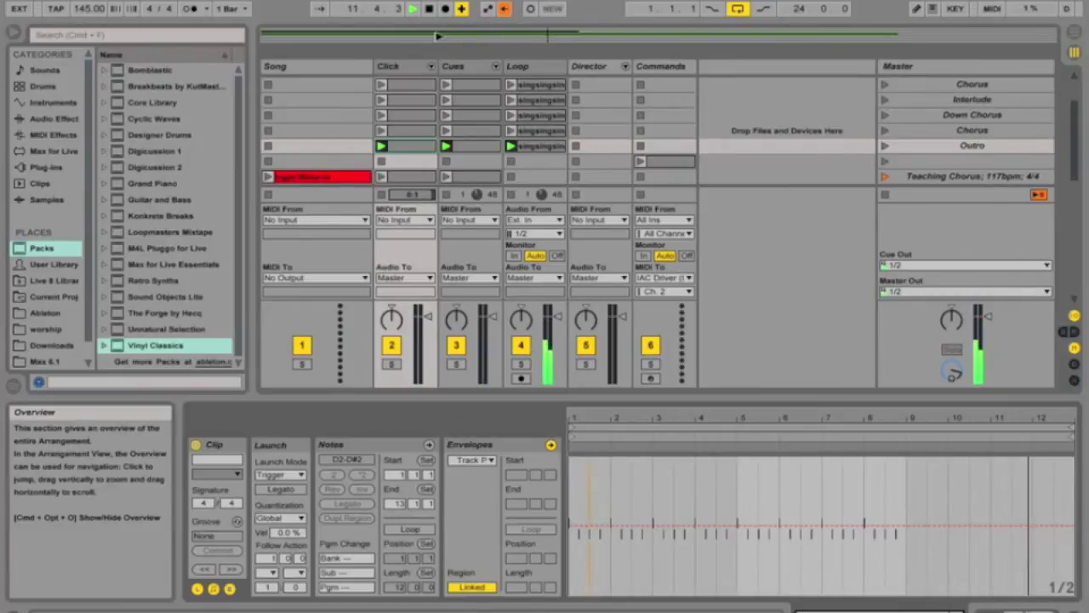
pyautogui.click(885, 176)
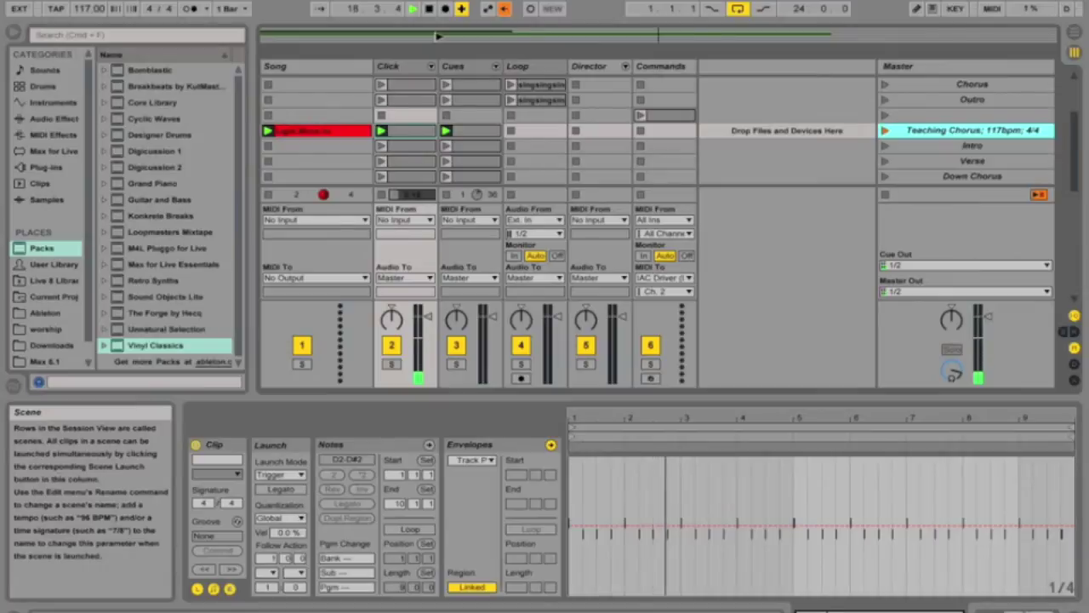
pyautogui.press('space')
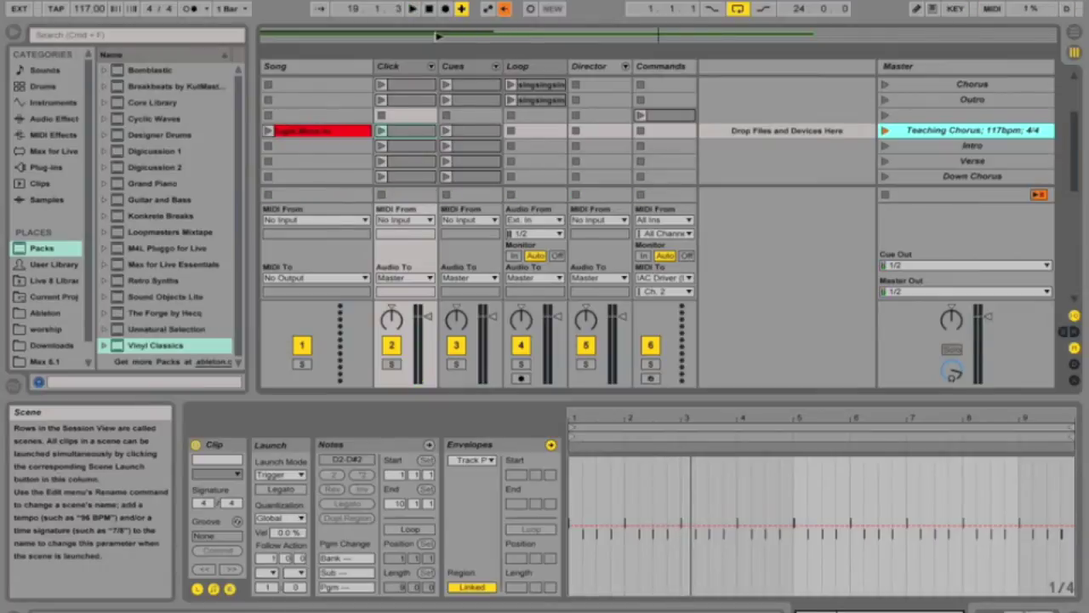
pyautogui.scroll(-3, 772, 149)
# Launch the 71.5 bpm scene and select the Click track's playing clip
pyautogui.scroll(-3, 772, 149)
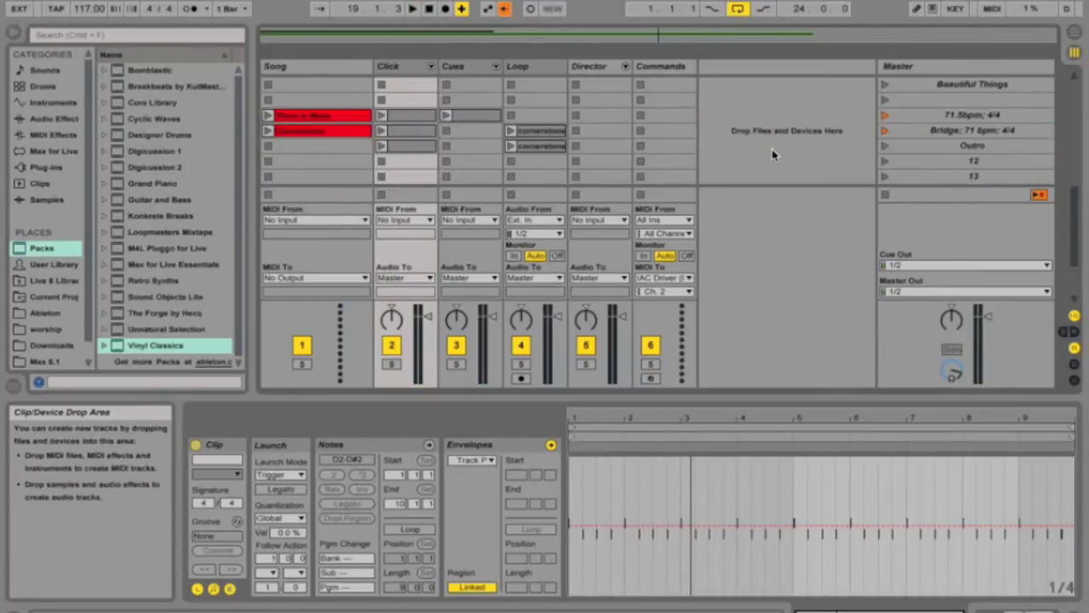
pyautogui.click(902, 117)
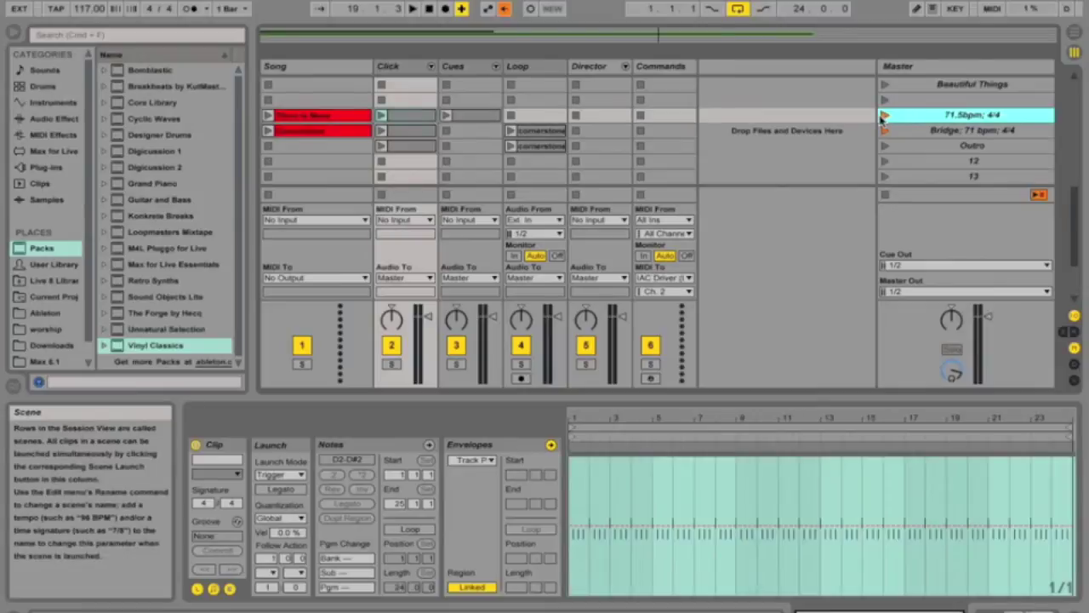
pyautogui.click(883, 116)
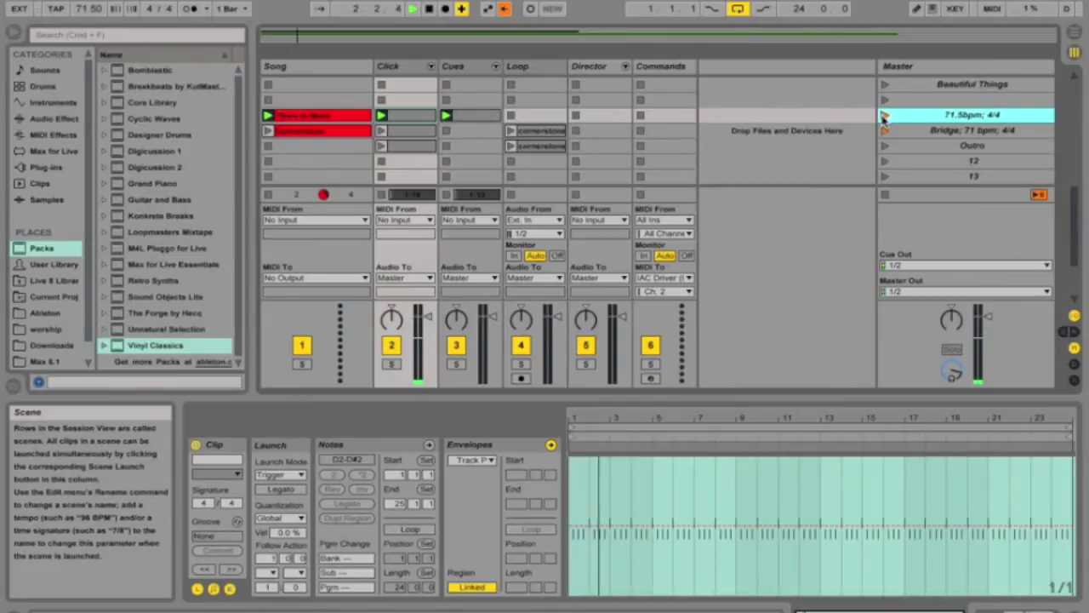
pyautogui.click(412, 112)
# Skip ahead past bars 14 and 18 until Bridge plays at 71 bpm, then stop
pyautogui.click(689, 38)
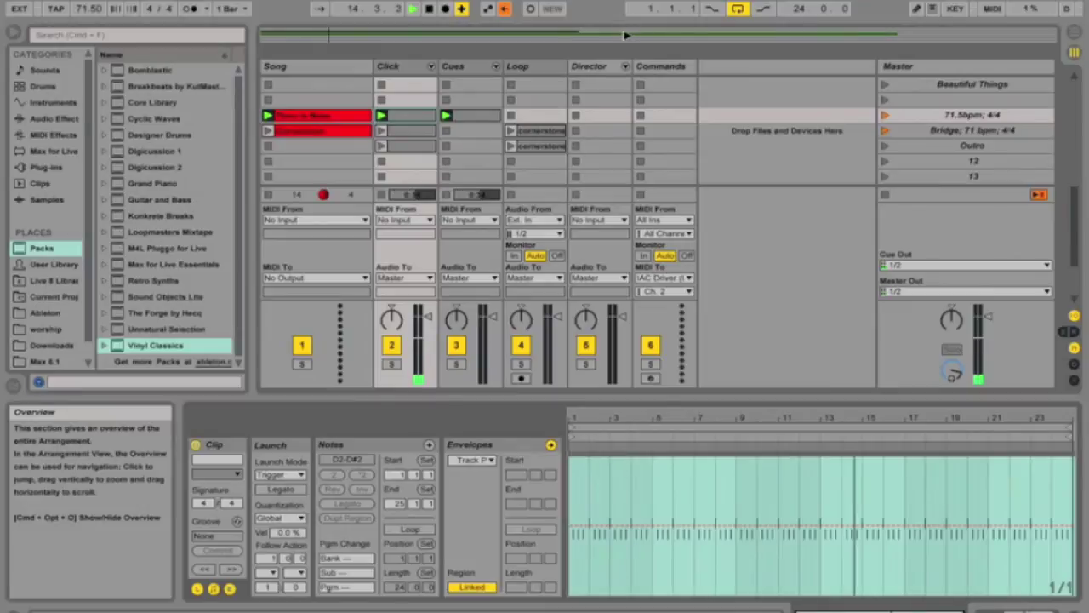
pyautogui.click(695, 38)
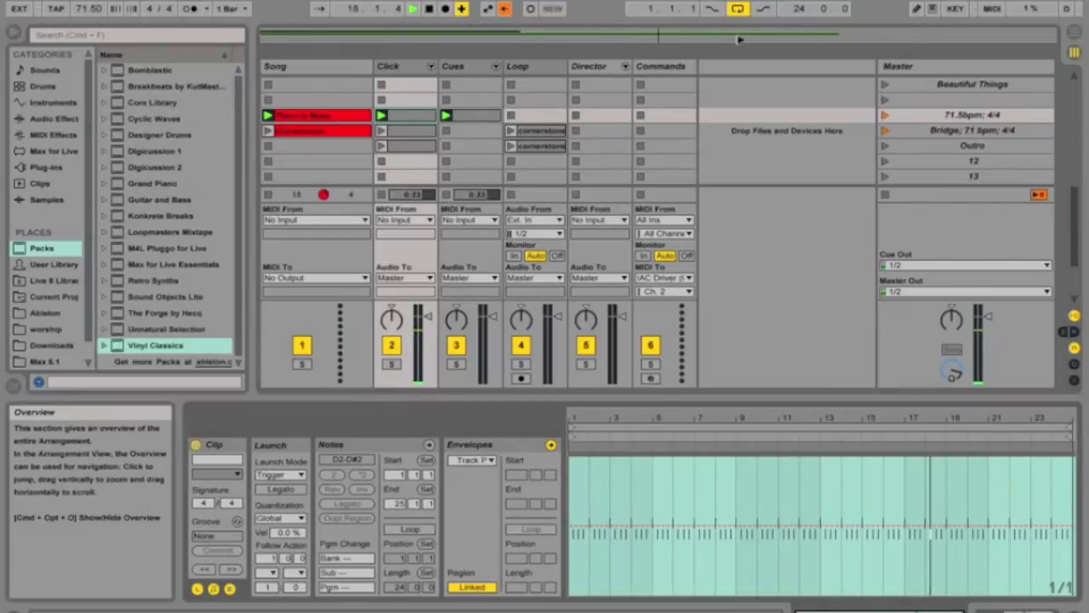
pyautogui.click(705, 34)
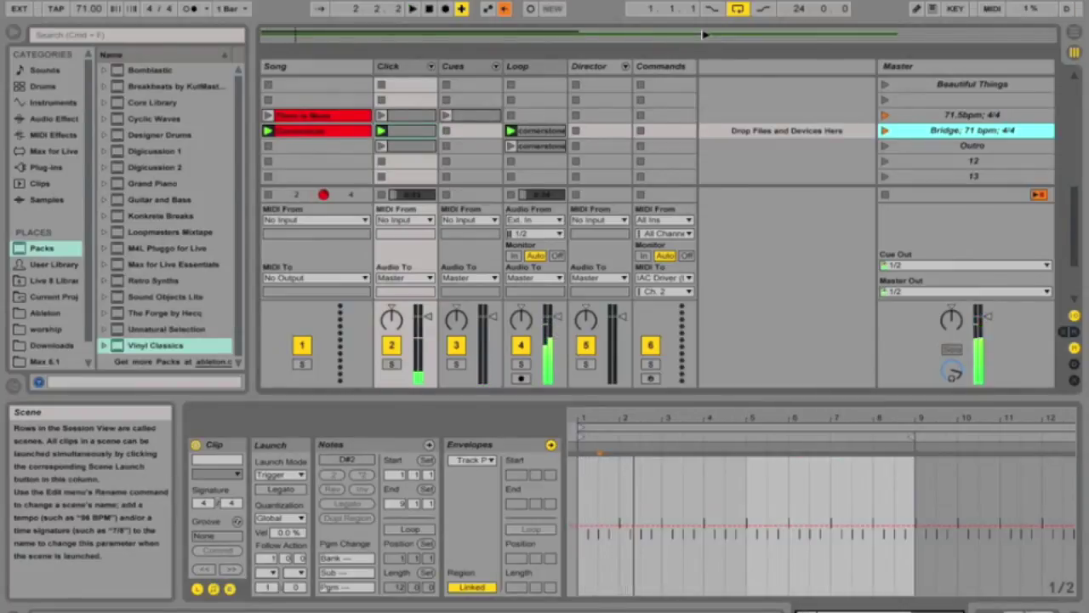
pyautogui.press('space')
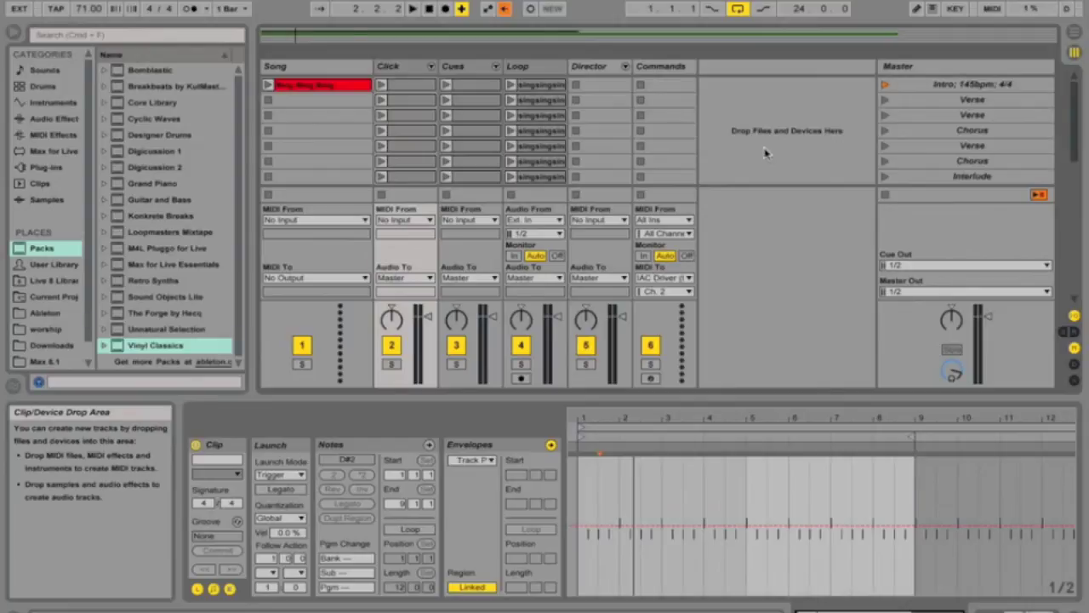
pyautogui.click(413, 87)
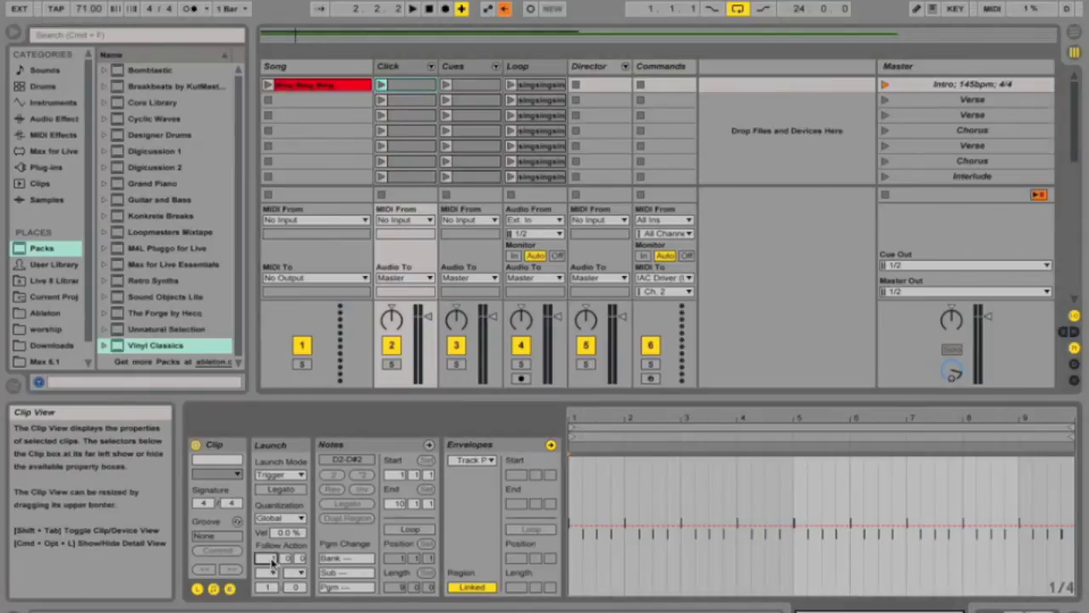
pyautogui.click(269, 559)
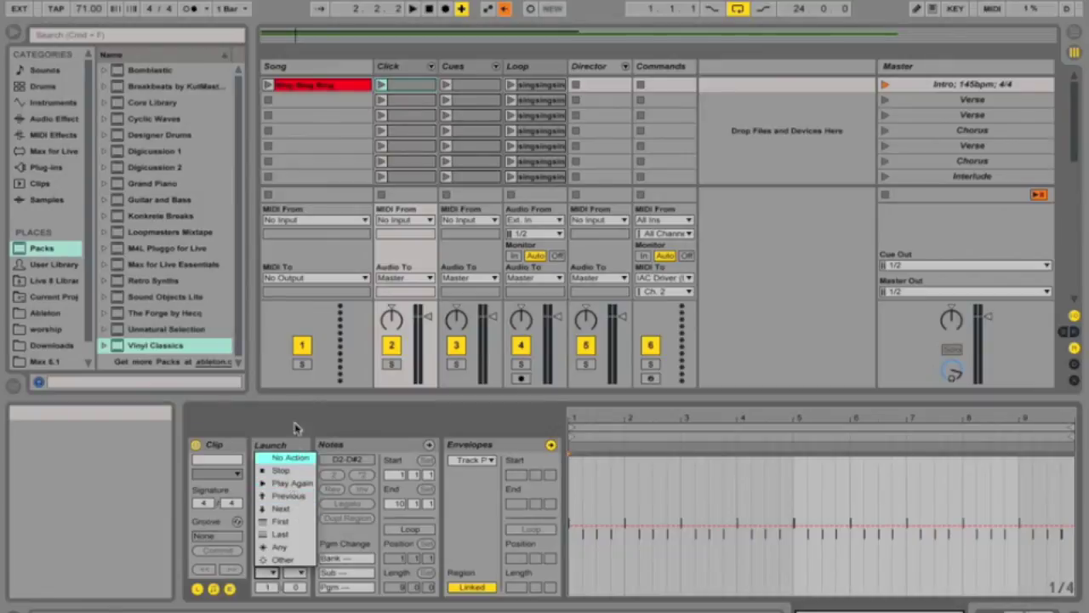
pyautogui.click(270, 402)
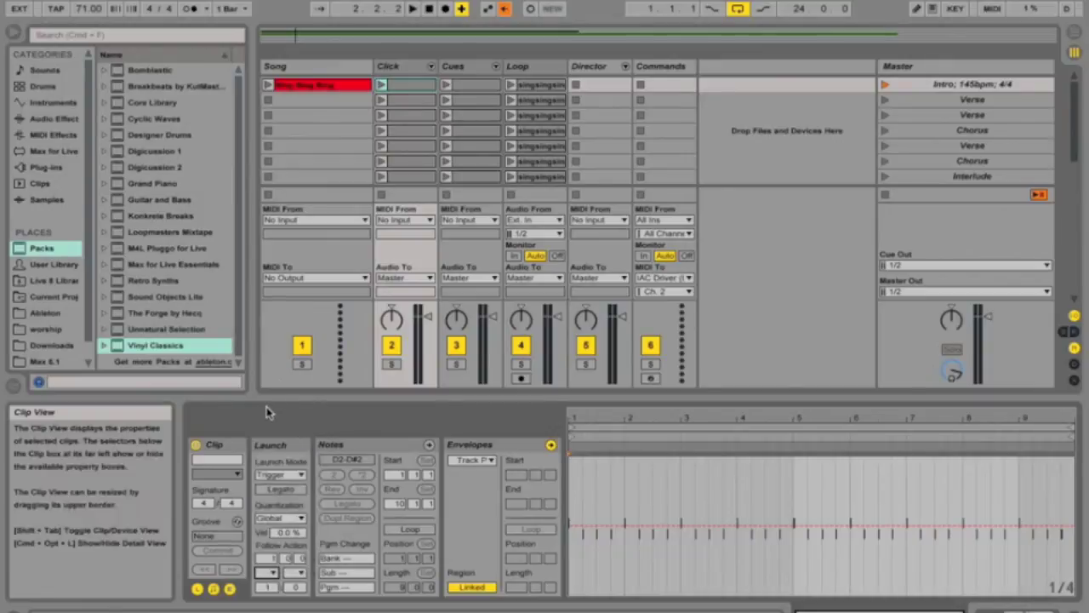
pyautogui.click(405, 101)
pyautogui.click(406, 116)
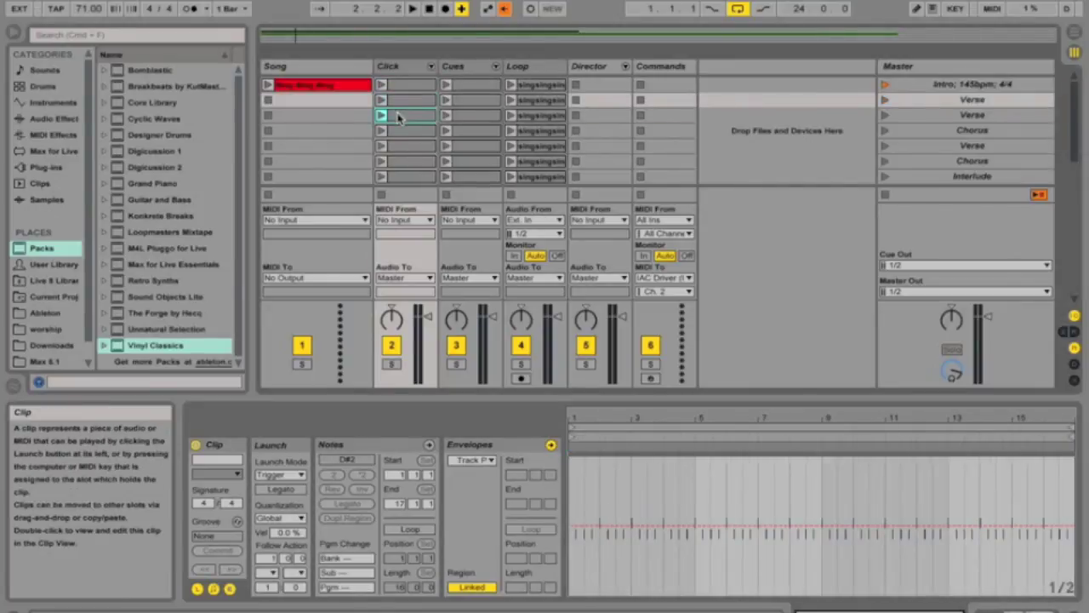